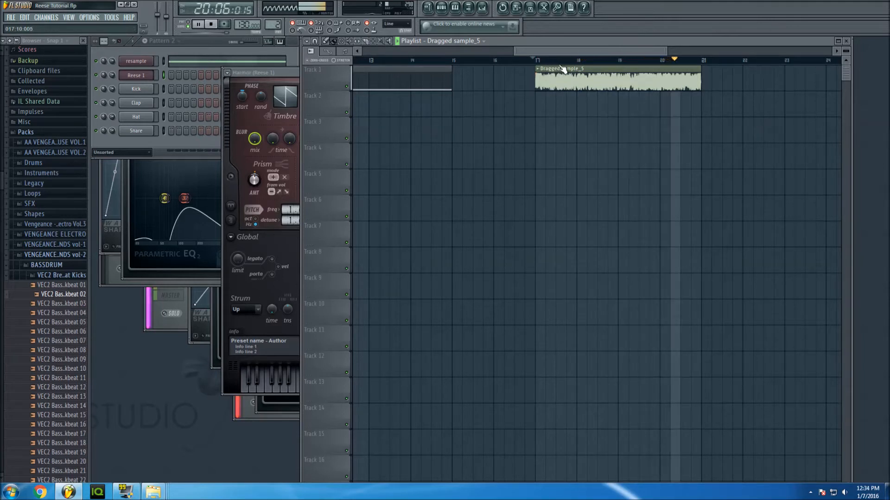
Stop playback and bring Pattern 1 with its Reese 1 EQ automation clips at the playlist's start into closer view
{"action": "key", "text": "space"}
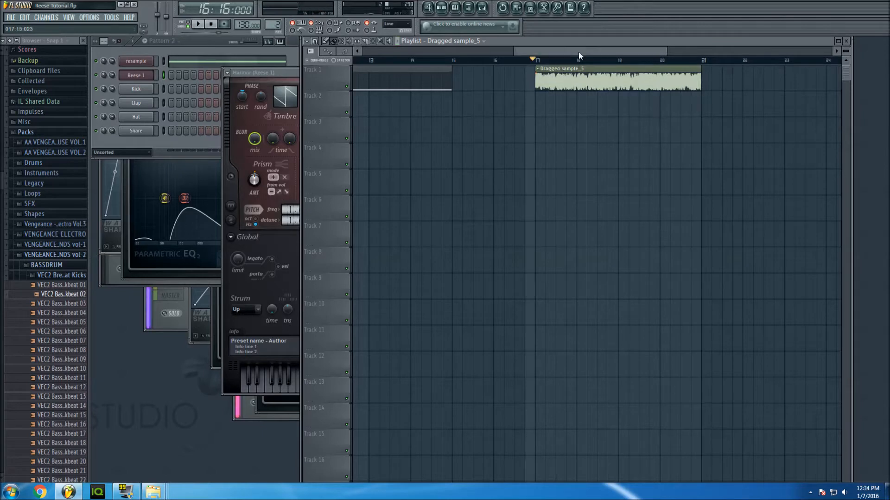
{"action": "left_click_drag", "start_coordinate": [578, 52], "coordinate": [405, 45]}
{"action": "left_click_drag", "start_coordinate": [482, 51], "coordinate": [644, 68]}
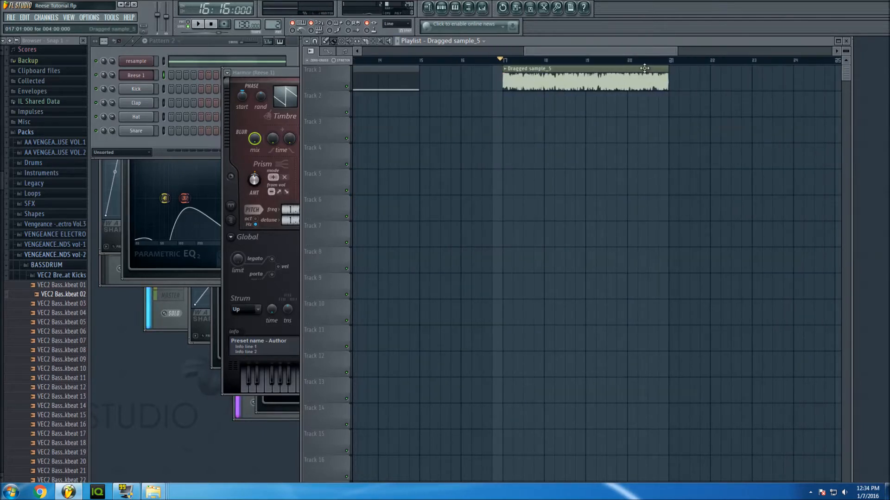
{"action": "left_click_drag", "start_coordinate": [546, 52], "coordinate": [384, 54]}
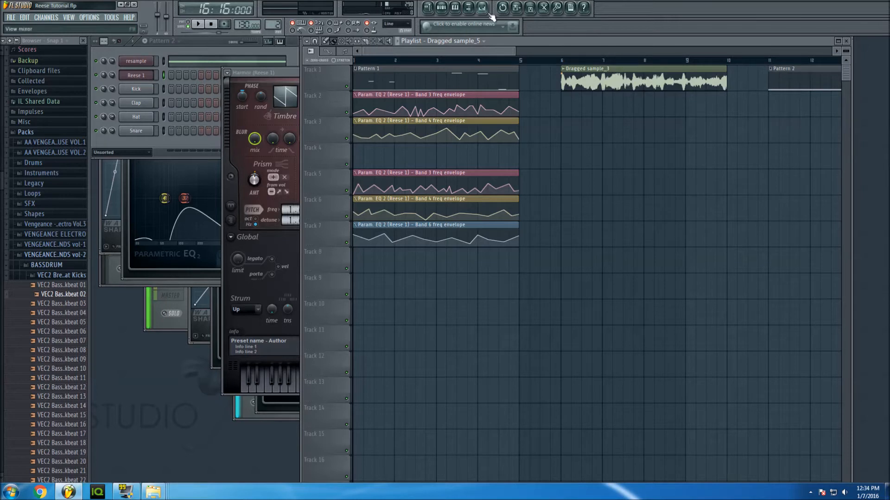
{"action": "left_click_drag", "start_coordinate": [513, 50], "coordinate": [474, 55]}
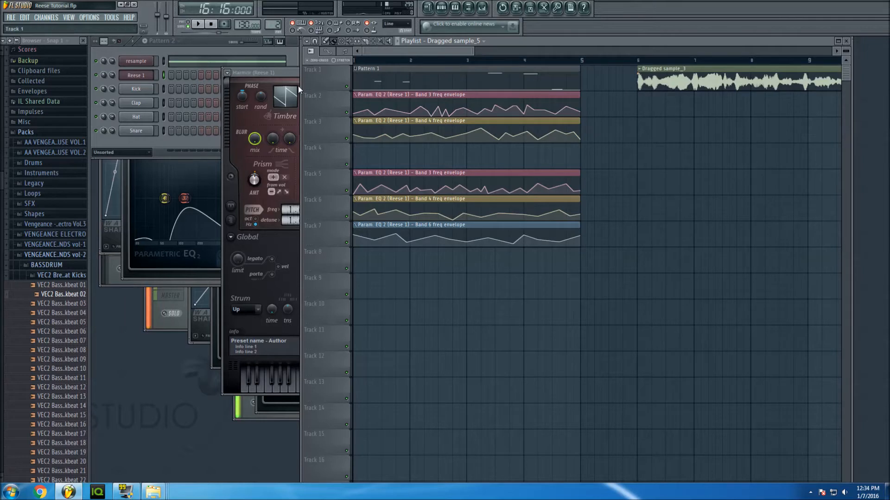
Open the Reese 1 channel's Harmor synth and bring up its mixer track to inspect the sound source
{"action": "left_click", "coordinate": [137, 77]}
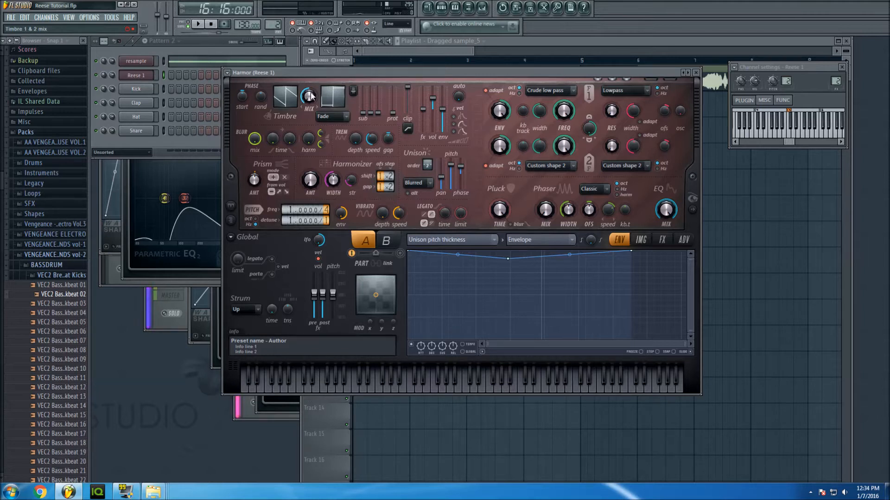
{"action": "left_click", "coordinate": [480, 7]}
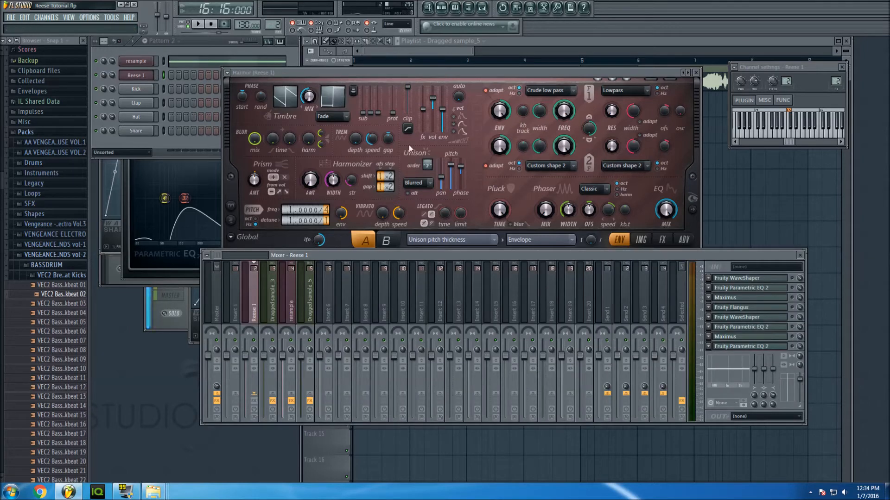
{"action": "left_click", "coordinate": [486, 76]}
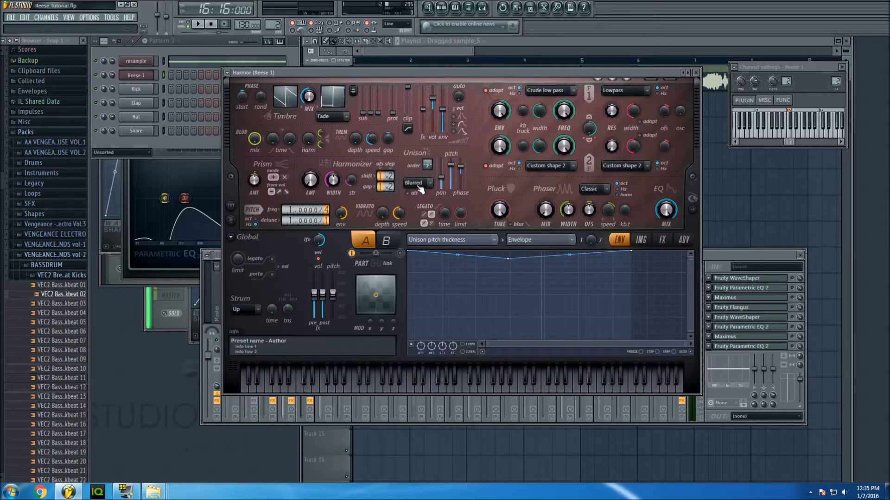
{"action": "left_click", "coordinate": [141, 75]}
{"action": "left_click", "coordinate": [141, 79]}
Switch off Harmor's distortion and reverb effects and audition the dry Reese 1 sound with a few notes
{"action": "left_click", "coordinate": [661, 239]}
{"action": "left_click", "coordinate": [490, 265]}
{"action": "left_click", "coordinate": [477, 274]}
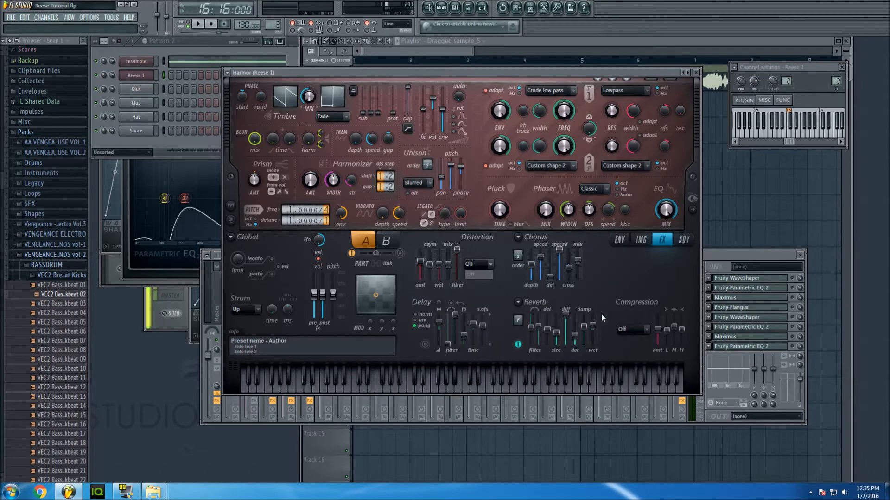
{"action": "left_click", "coordinate": [518, 345]}
{"action": "key", "text": "v"}
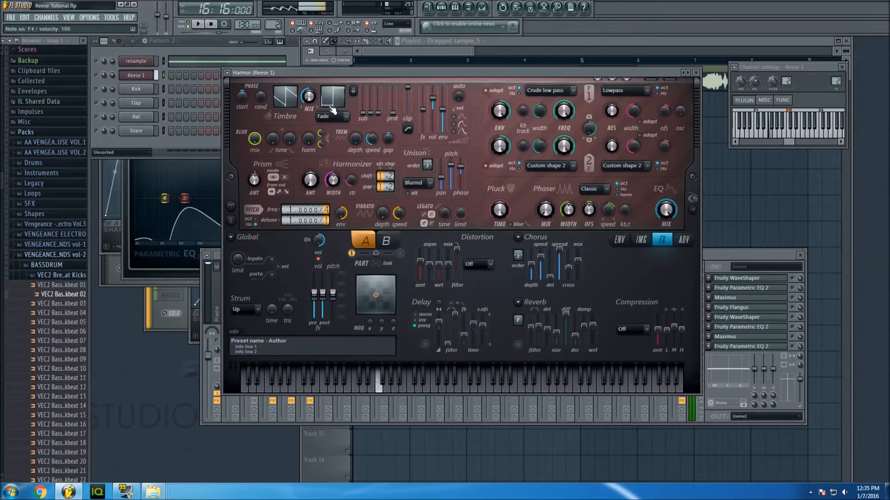
{"action": "key", "text": "b"}
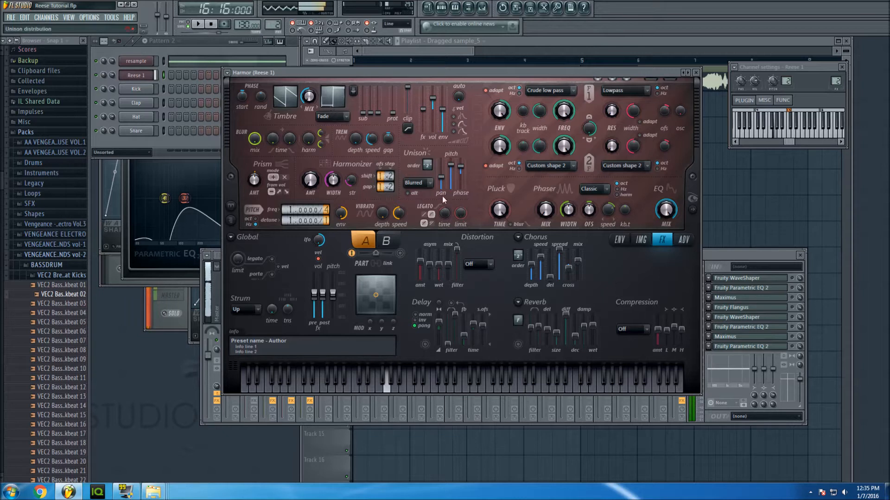
Set Harmor's distortion type to Cube, enable its reverb and audition the Reese 1 sound with a few notes
{"action": "left_click", "coordinate": [485, 265]}
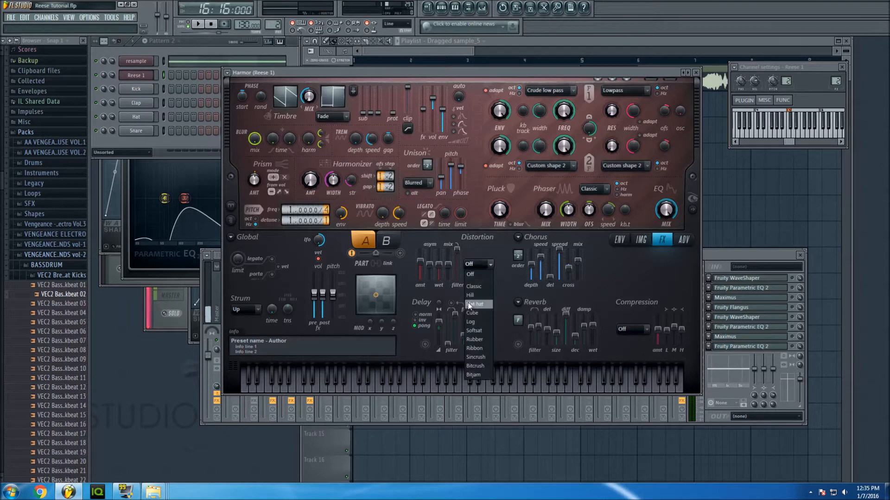
{"action": "left_click", "coordinate": [474, 313]}
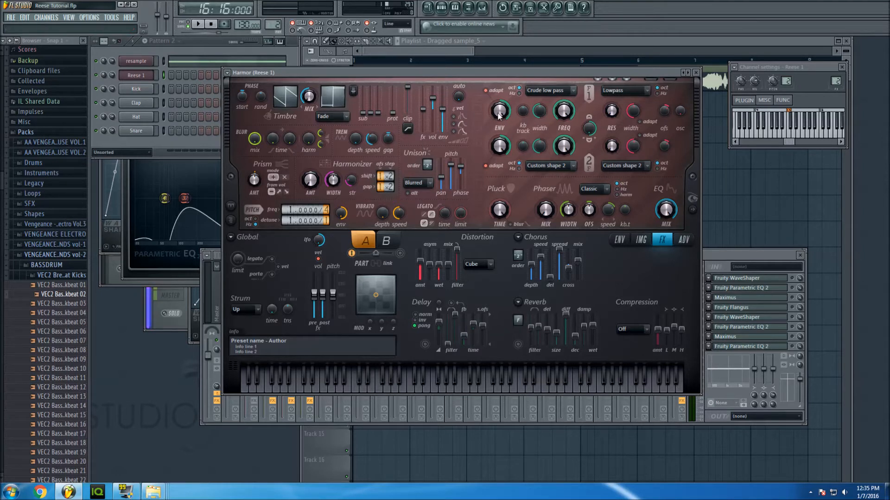
{"action": "left_click", "coordinate": [518, 344]}
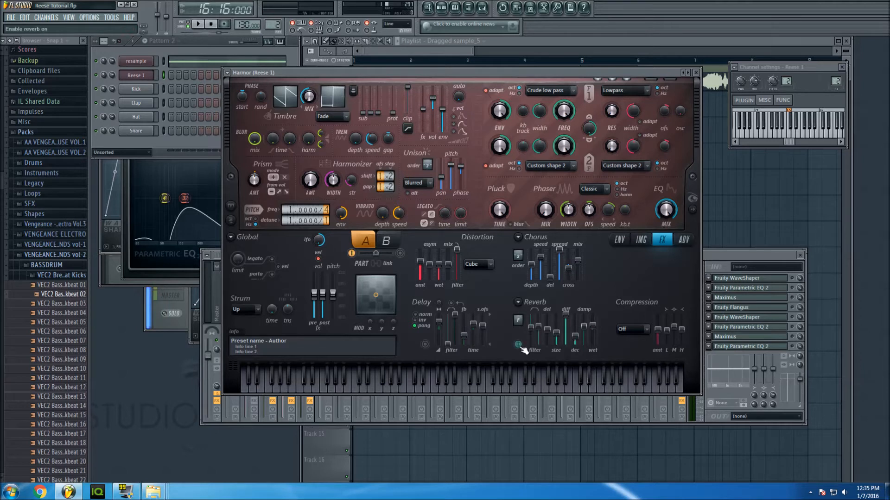
{"action": "key", "text": "n"}
{"action": "key", "text": "v"}
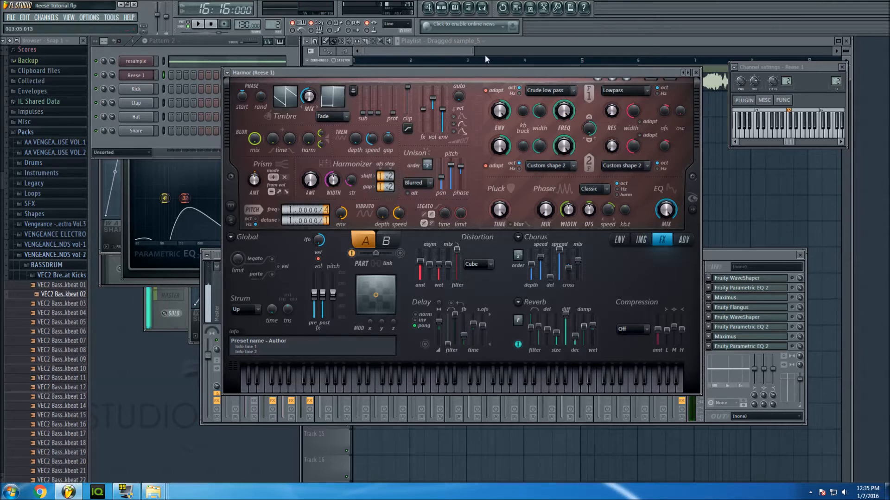
Open the Fruity WaveShaper and the first Fruity Parametric EQ 2 on the Reese 1 mixer track for inspection
{"action": "left_click", "coordinate": [727, 254]}
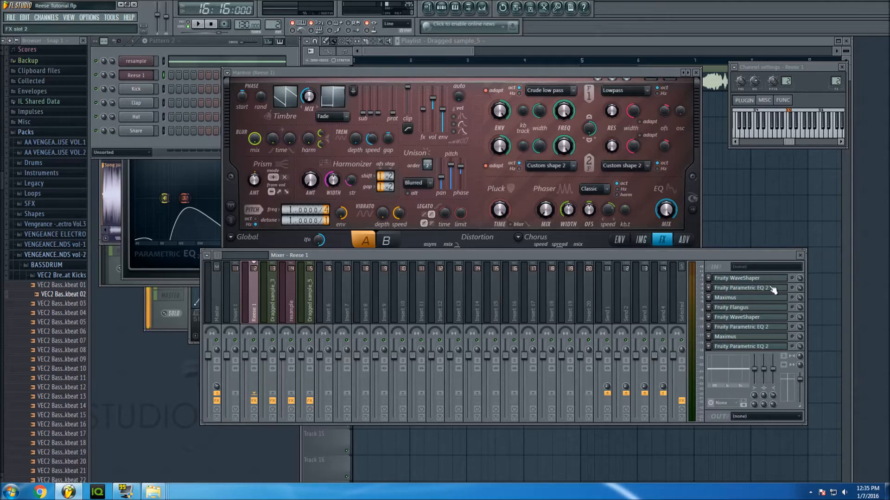
{"action": "left_click", "coordinate": [757, 279]}
{"action": "left_click", "coordinate": [749, 265]}
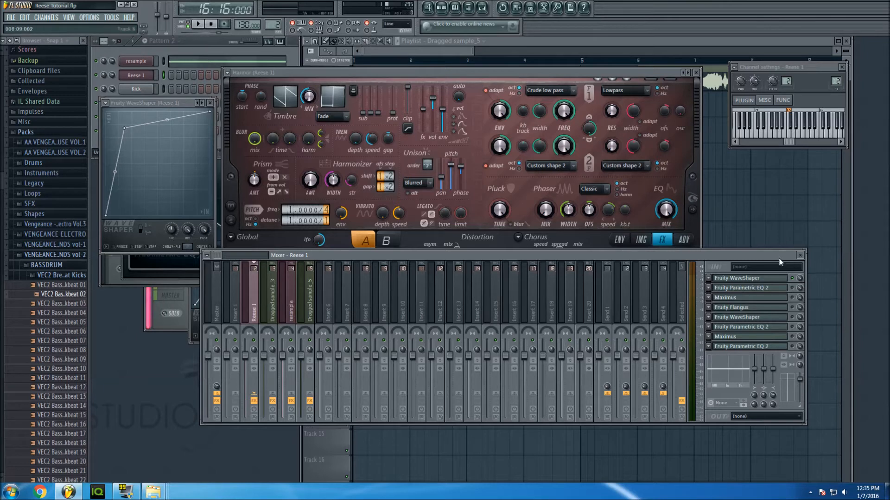
{"action": "left_click", "coordinate": [778, 289]}
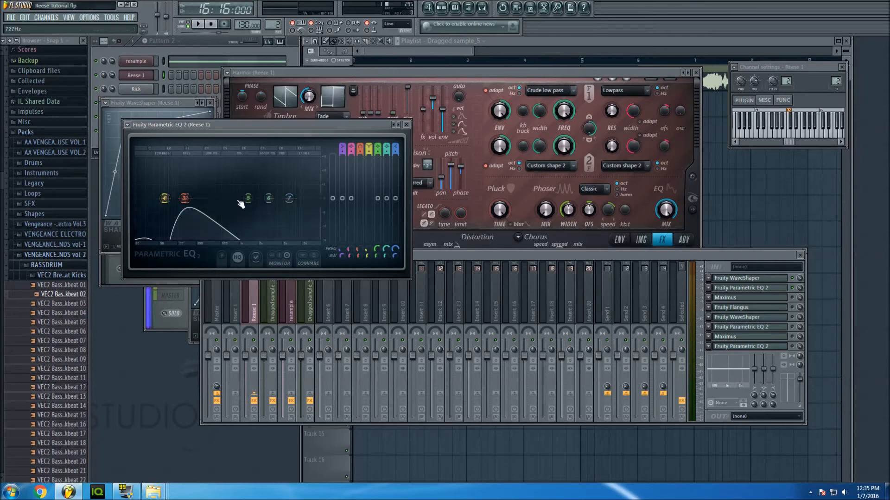
View the Reese 1 EQ automation clips more closely in the playlist and open the mixer track's first Maximus
{"action": "left_click_drag", "start_coordinate": [474, 50], "coordinate": [440, 53]}
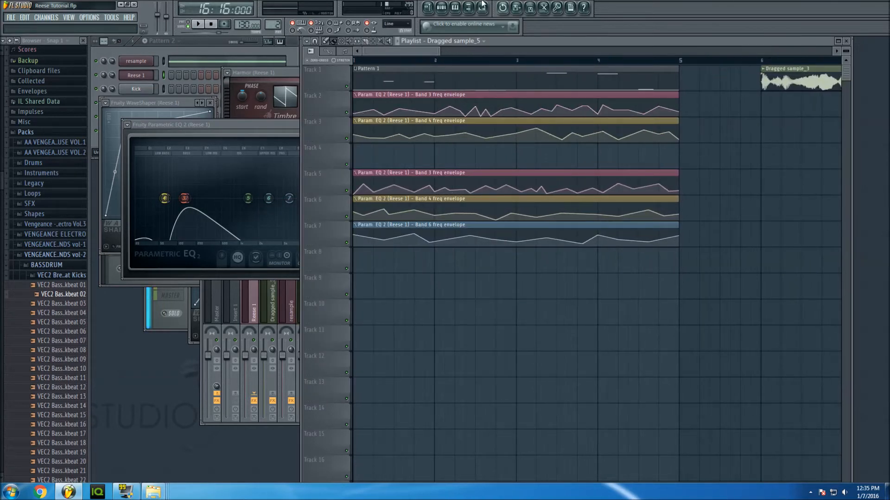
{"action": "key", "text": "F9"}
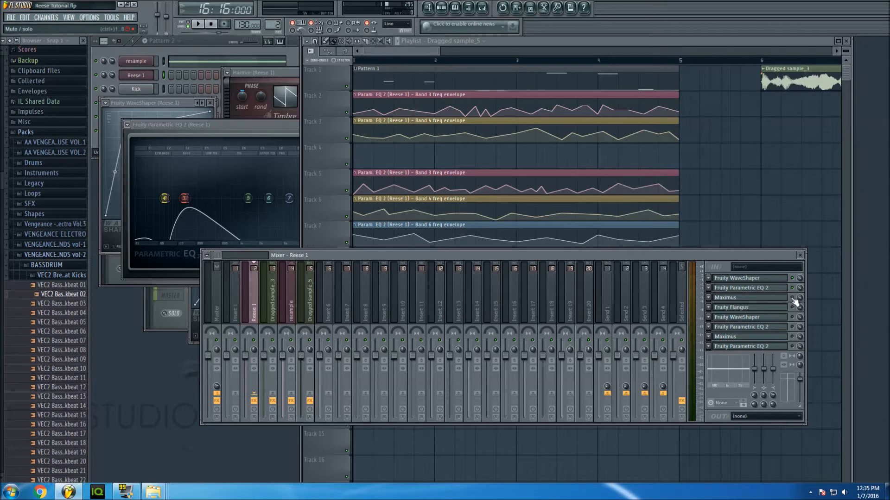
{"action": "left_click", "coordinate": [751, 299]}
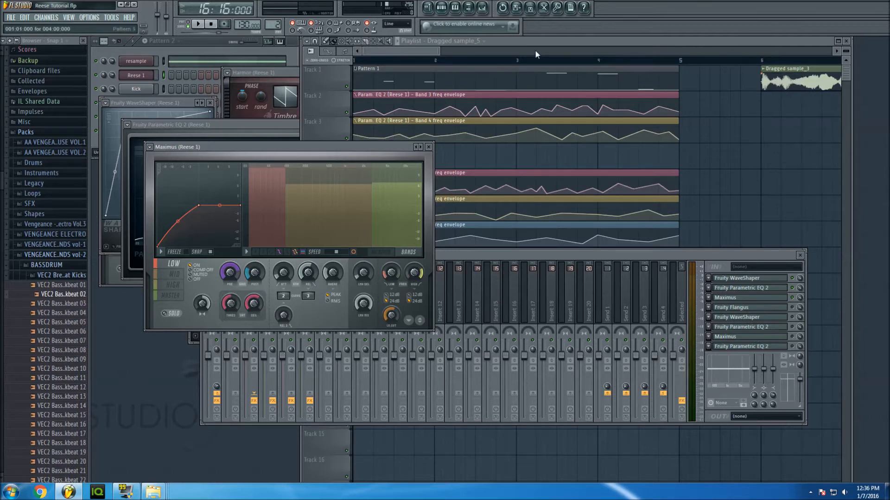
Play Pattern 1 with its EQ automation from bar 1 while viewing the Reese 1 mixer levels, and stop playback
{"action": "left_click", "coordinate": [544, 39]}
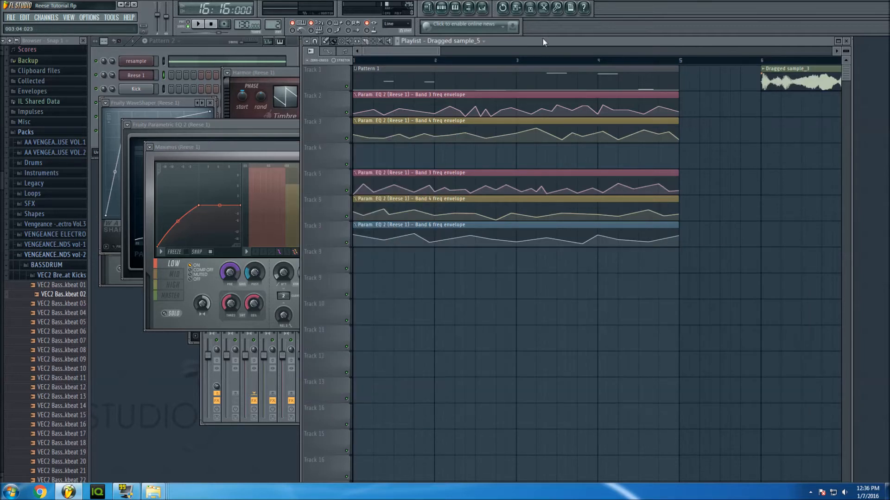
{"action": "left_click", "coordinate": [482, 8]}
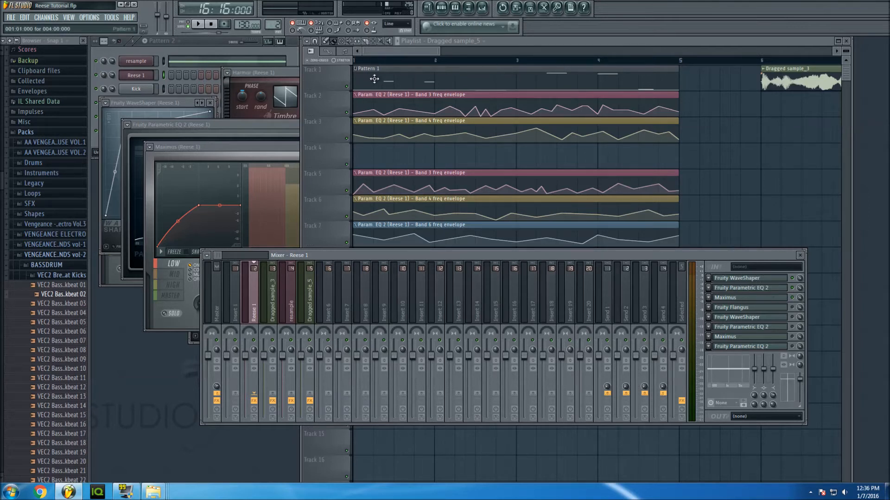
{"action": "left_click", "coordinate": [370, 65]}
{"action": "key", "text": "space"}
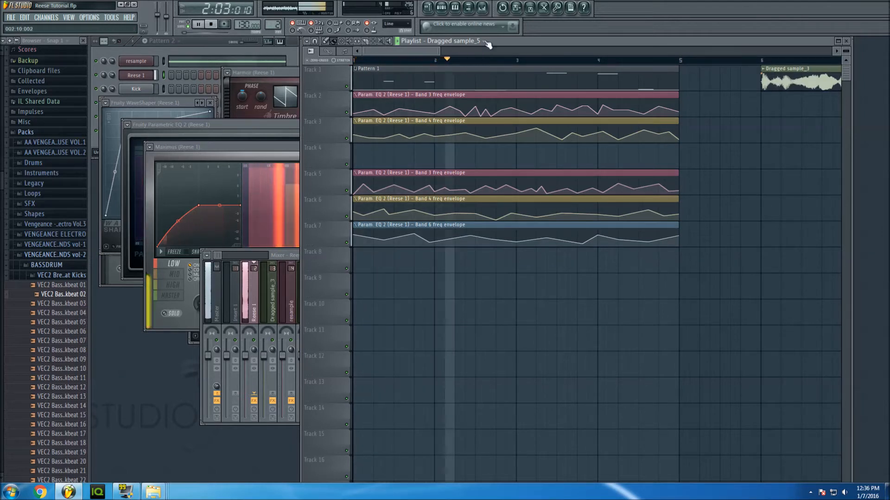
{"action": "left_click", "coordinate": [481, 10]}
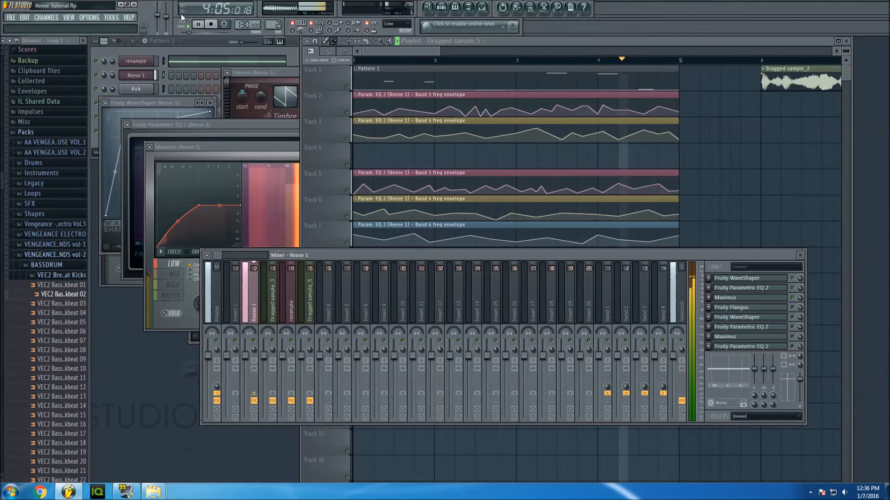
{"action": "left_click", "coordinate": [212, 24]}
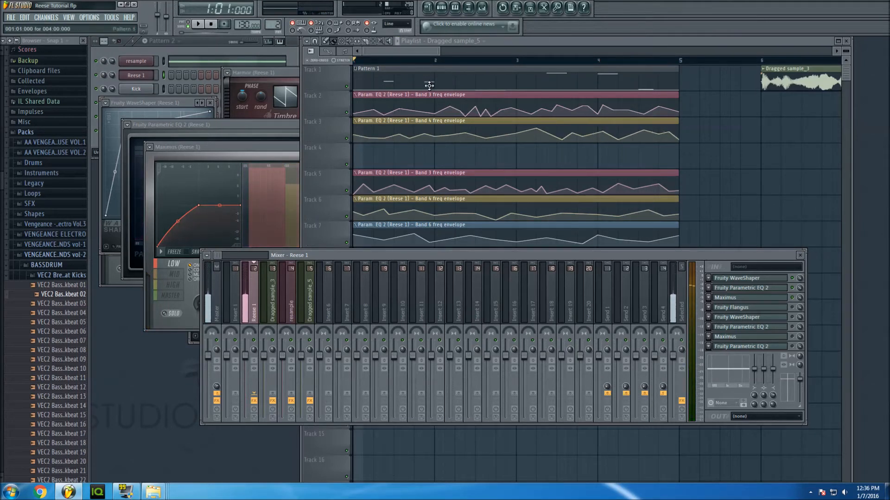
Open the Fruity Flangus on the Reese 1 mixer track, play the pattern to hear its effect, and stop playback
{"action": "left_click", "coordinate": [772, 308]}
{"action": "left_click", "coordinate": [772, 308]}
{"action": "left_click", "coordinate": [772, 308]}
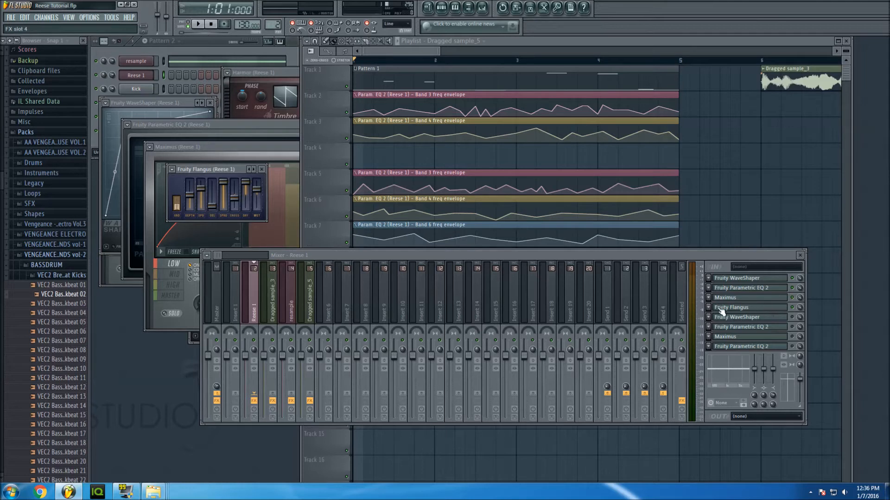
{"action": "key", "text": "space"}
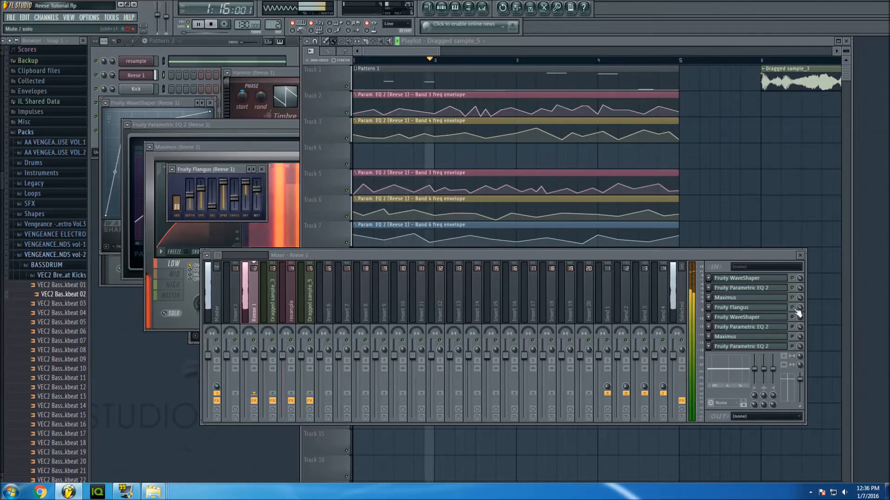
{"action": "key", "text": "space"}
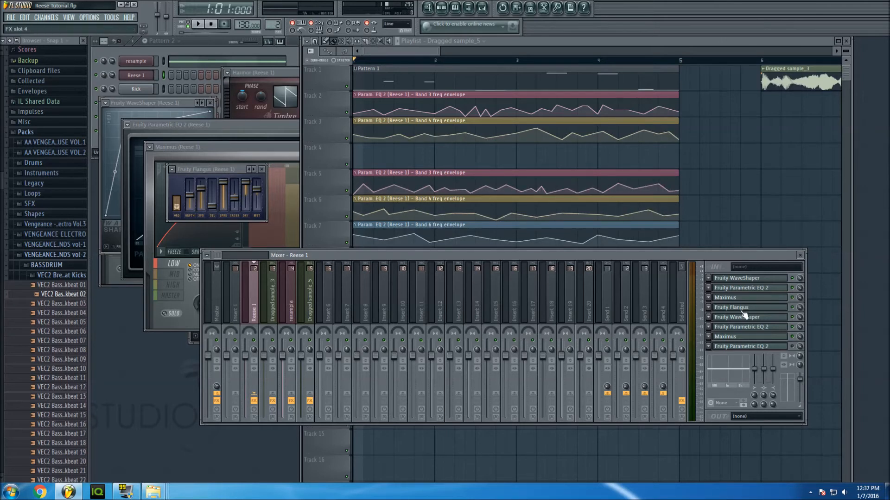
Open the second Fruity Parametric EQ 2 and second Maximus on the Reese 1 track, and audition the pattern
{"action": "left_click", "coordinate": [744, 327]}
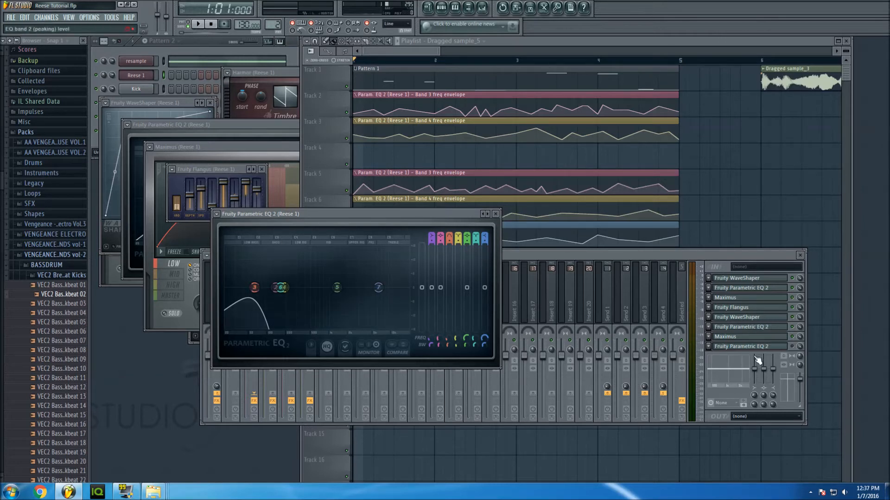
{"action": "left_click", "coordinate": [743, 337]}
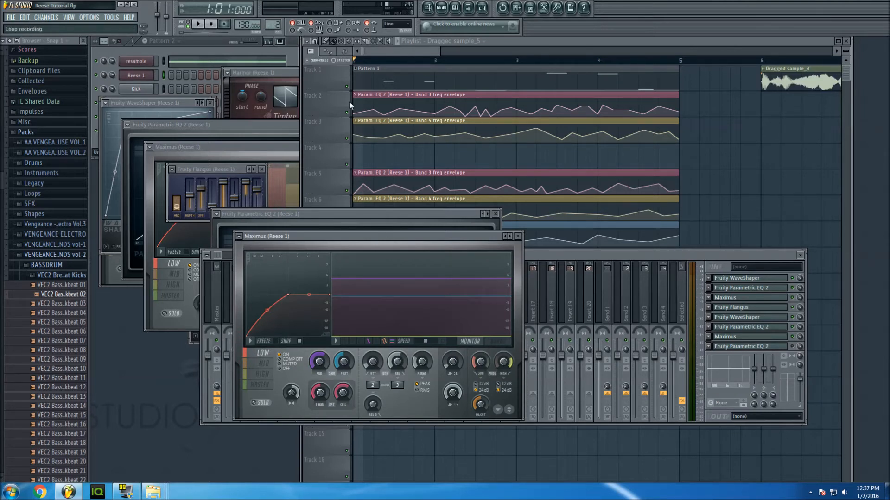
{"action": "left_click", "coordinate": [328, 131]}
{"action": "key", "text": "space"}
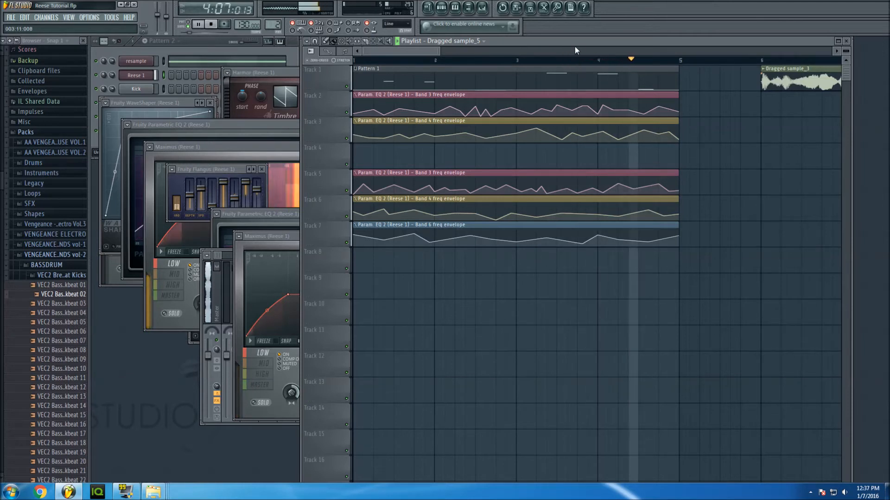
{"action": "key", "text": "space"}
{"action": "left_click", "coordinate": [482, 7]}
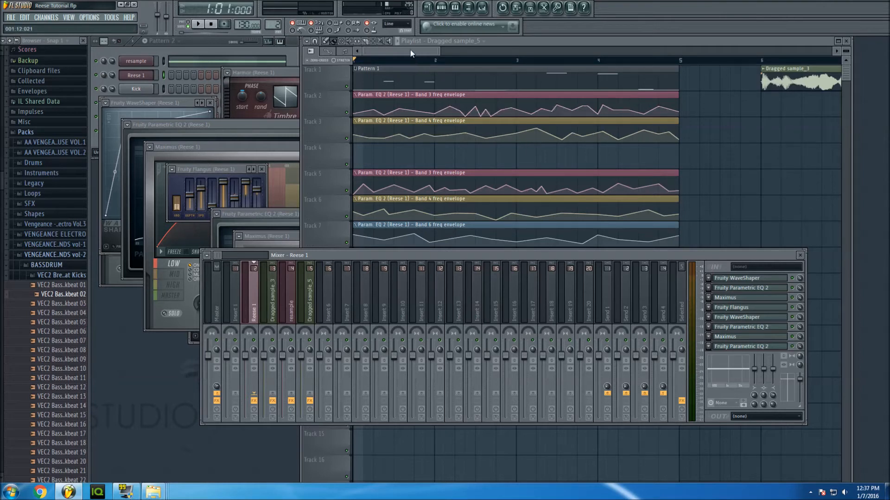
Play the Dragged sample_3 audio clip in the playlist from its start at bar 6
{"action": "left_click_drag", "start_coordinate": [415, 49], "coordinate": [481, 49]}
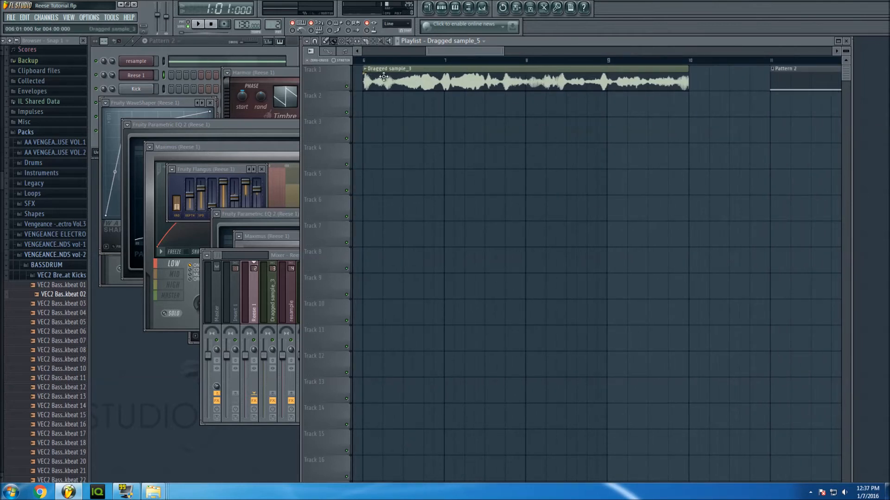
{"action": "left_click", "coordinate": [363, 60]}
{"action": "key", "text": "space"}
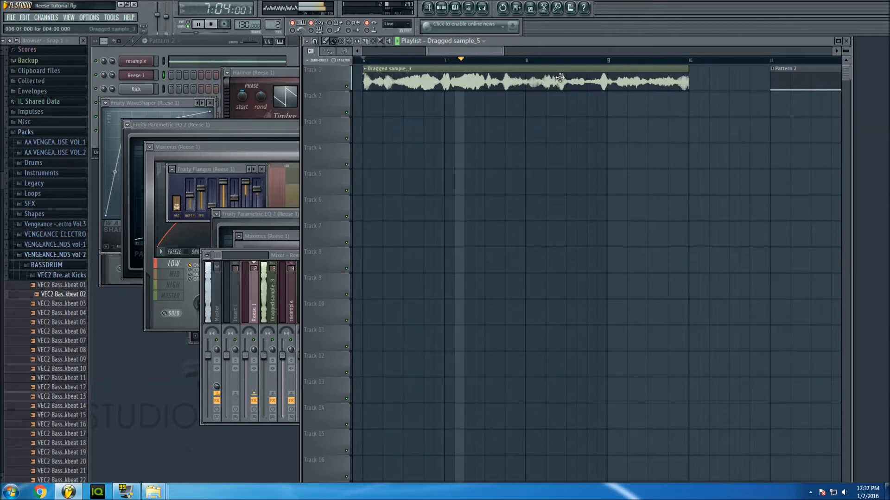
{"action": "mouse_move", "coordinate": [477, 51]}
{"action": "left_mouse_down"}
{"action": "mouse_move", "coordinate": [446, 51]}
{"action": "mouse_move", "coordinate": [470, 54]}
{"action": "left_mouse_up"}
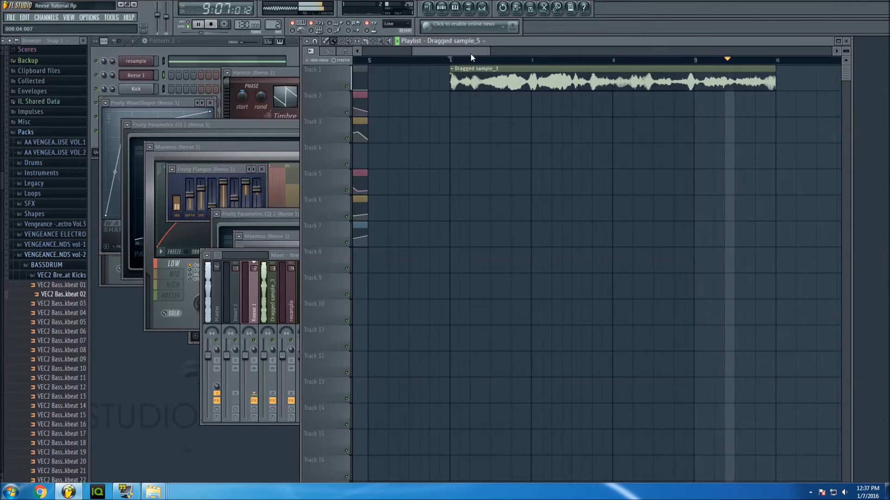
Stop playback, open the Harmor on the resample channel near Pattern 2, and show its image resynthesis page
{"action": "key", "text": "space"}
{"action": "left_click_drag", "start_coordinate": [467, 53], "coordinate": [434, 54]}
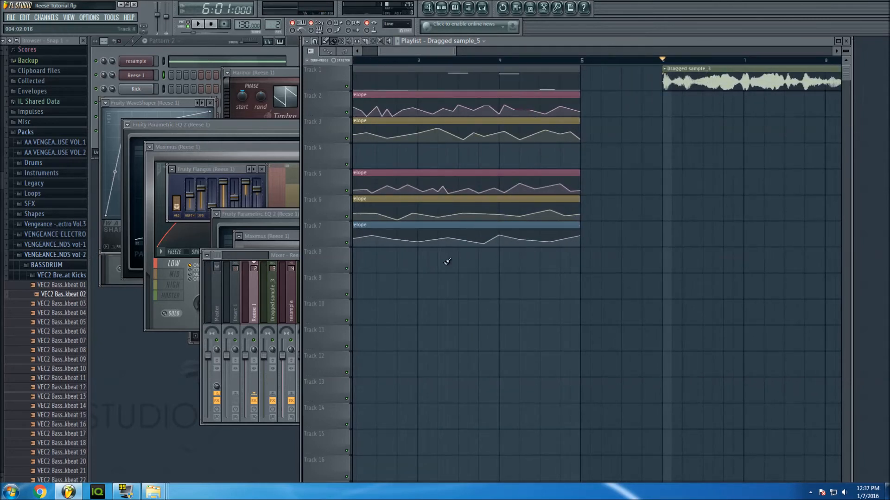
{"action": "left_click_drag", "start_coordinate": [423, 51], "coordinate": [522, 51]}
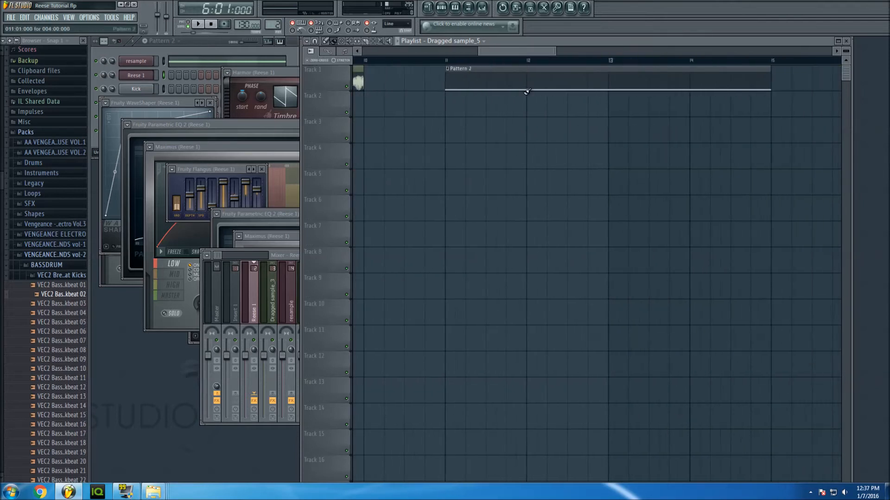
{"action": "left_click", "coordinate": [146, 65]}
{"action": "left_click", "coordinate": [575, 274]}
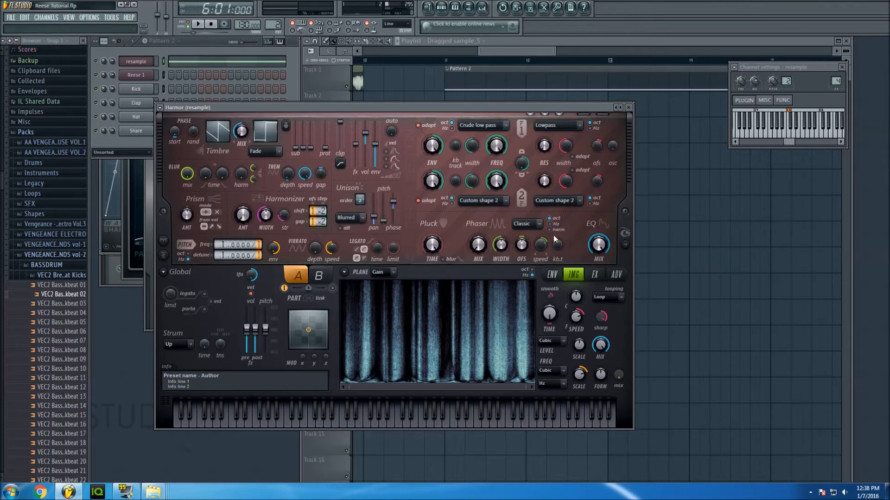
View the resample Harmor's envelope and effects pages, and play a test note
{"action": "left_click", "coordinate": [553, 275]}
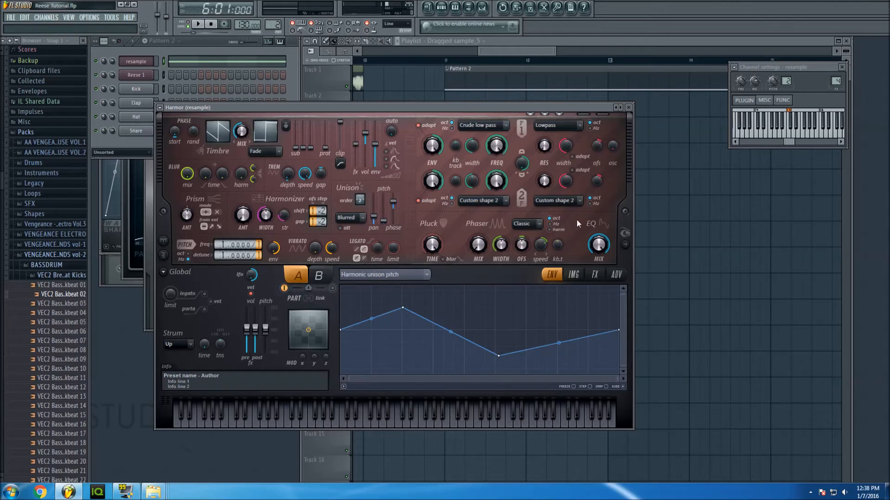
{"action": "left_click", "coordinate": [594, 275]}
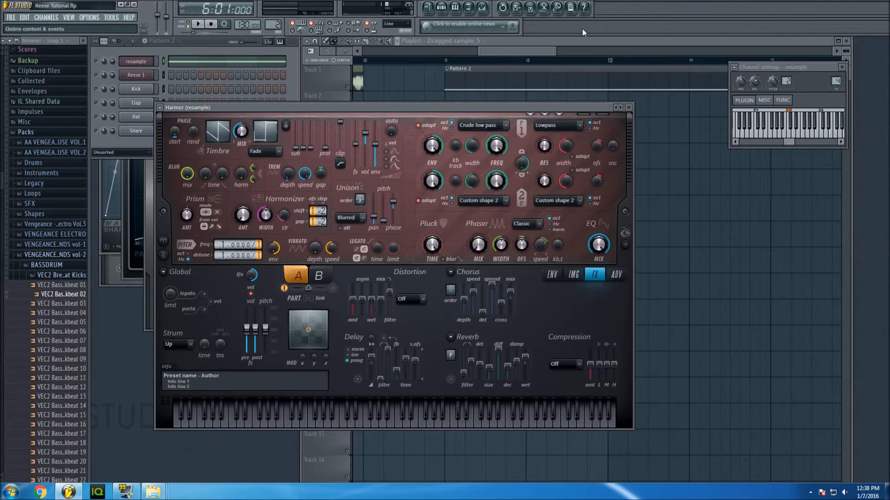
{"action": "key", "text": "z"}
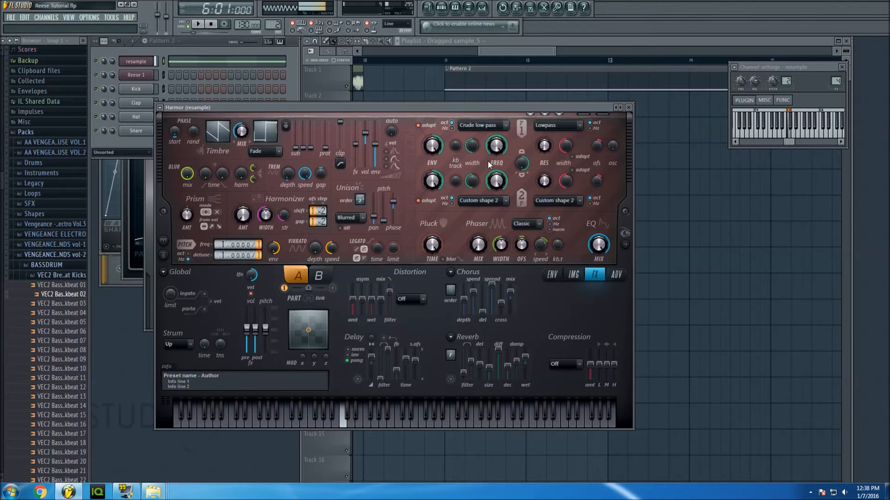
Open the Fruity Parametric EQ 2 on the Dragged sample_3 mixer track to view its curve
{"action": "left_click_drag", "start_coordinate": [503, 49], "coordinate": [535, 52]}
{"action": "left_click", "coordinate": [483, 13]}
{"action": "left_click", "coordinate": [274, 310]}
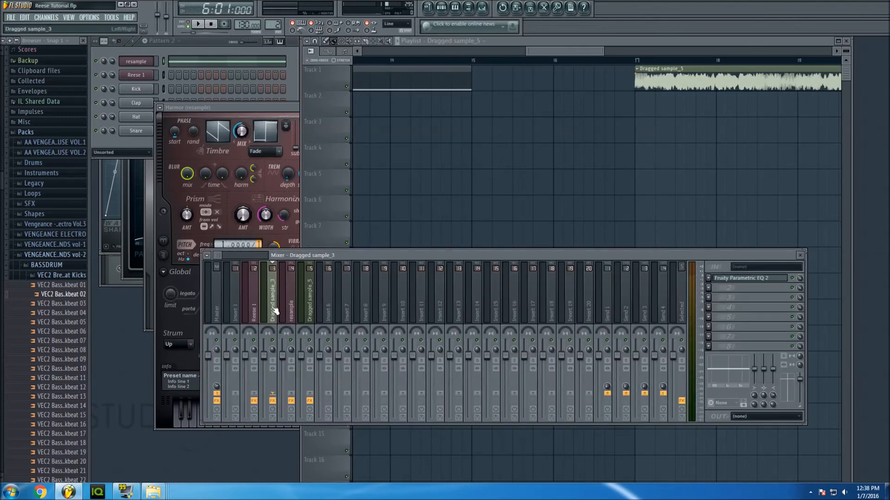
{"action": "left_click_drag", "start_coordinate": [538, 51], "coordinate": [452, 51]}
{"action": "left_click", "coordinate": [482, 8]}
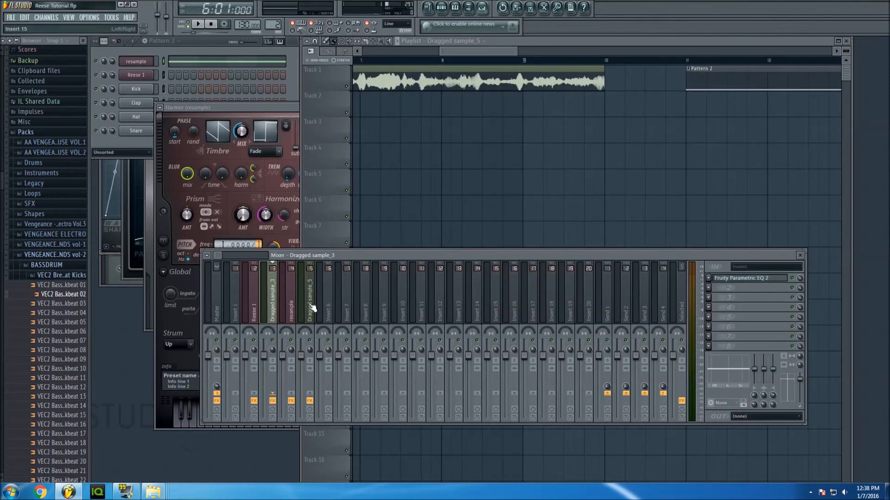
{"action": "left_click", "coordinate": [743, 279]}
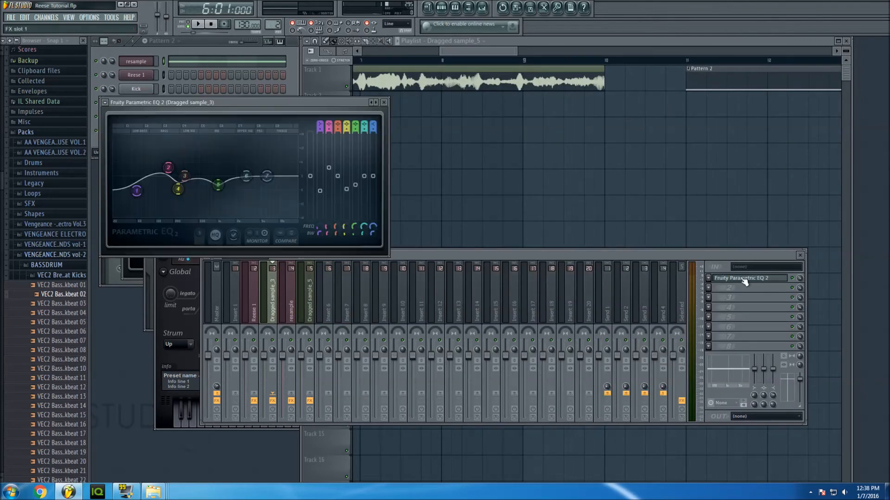
Show the resample mixer track's effects chain and open its Fruity Parametric EQ 2
{"action": "left_click", "coordinate": [293, 312]}
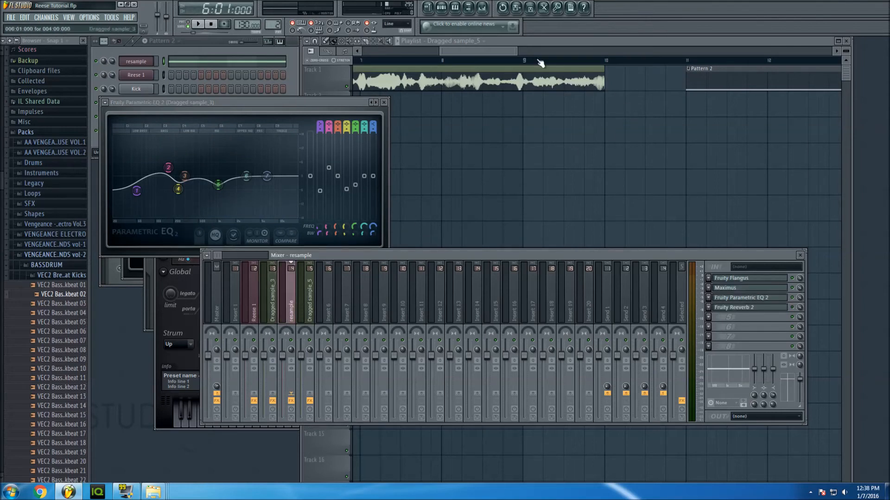
{"action": "left_click_drag", "start_coordinate": [485, 53], "coordinate": [541, 53]}
{"action": "left_click", "coordinate": [482, 9]}
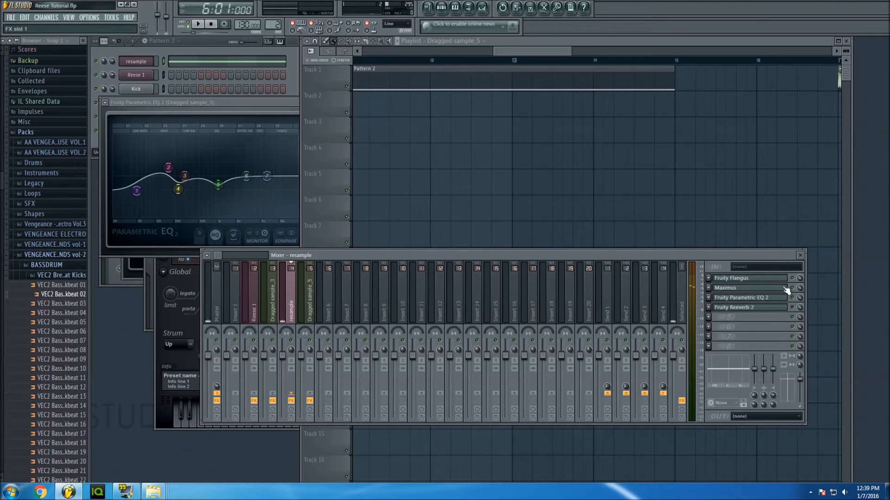
{"action": "left_click", "coordinate": [765, 298]}
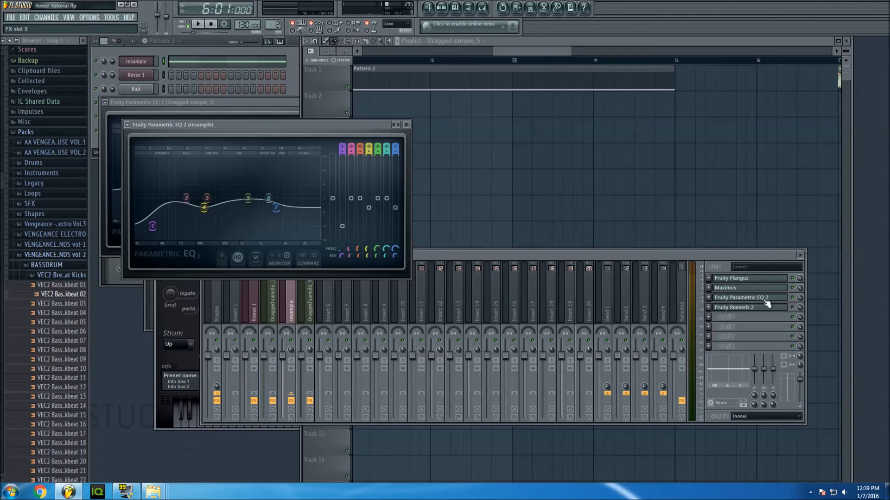
Play the Dragged sample_5 audio clip in the playlist from its start at bar 17
{"action": "left_click_drag", "start_coordinate": [508, 54], "coordinate": [581, 53]}
{"action": "left_click", "coordinate": [483, 6]}
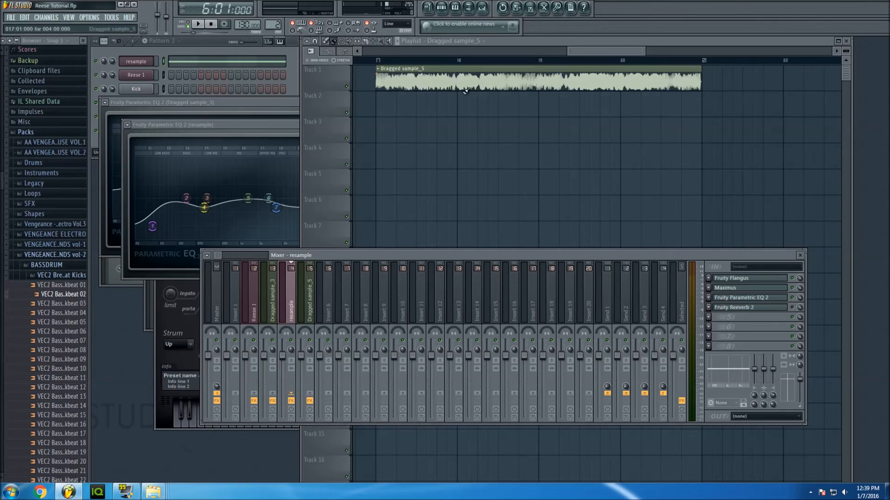
{"action": "left_click_drag", "start_coordinate": [596, 55], "coordinate": [534, 55]}
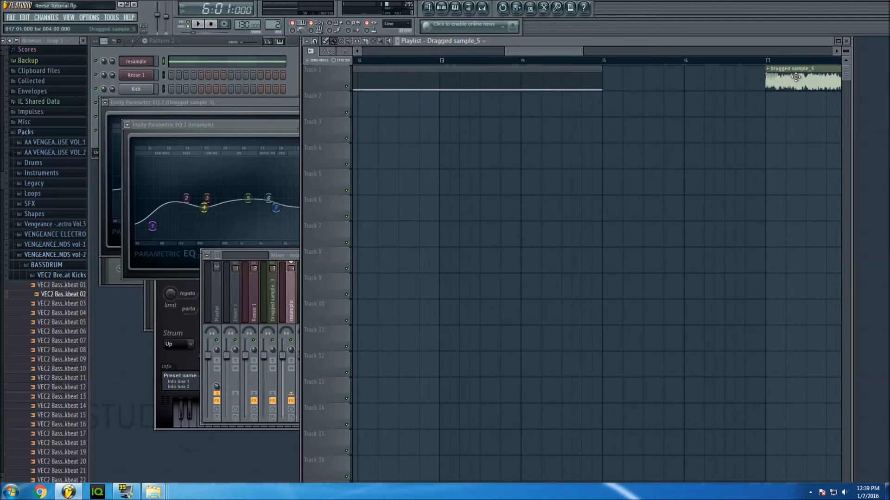
{"action": "left_click", "coordinate": [597, 50]}
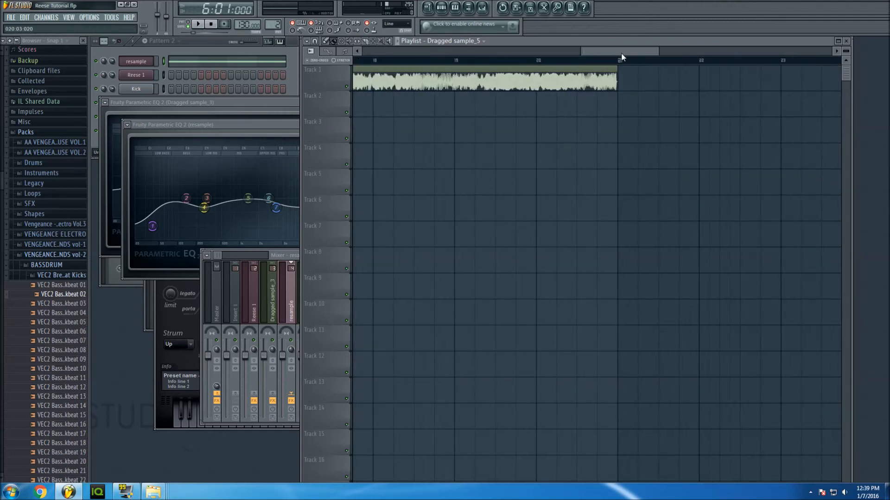
{"action": "left_click_drag", "start_coordinate": [621, 52], "coordinate": [600, 52]}
{"action": "key", "text": "space"}
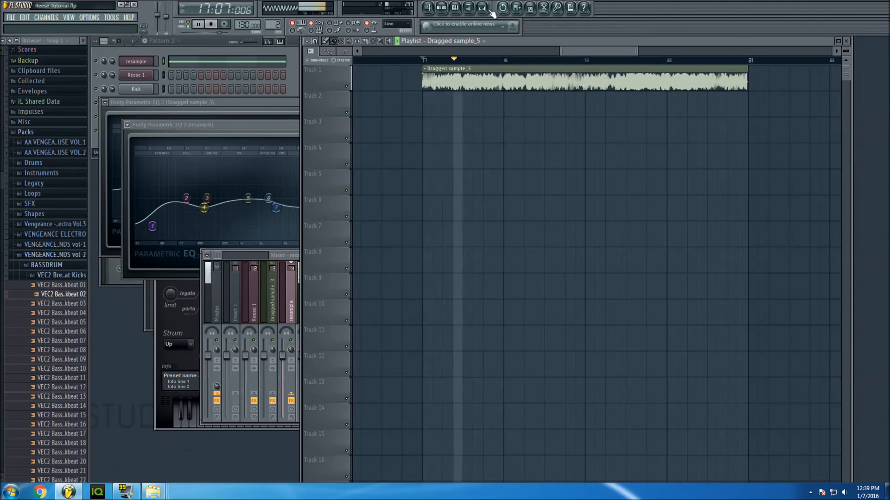
{"action": "left_click", "coordinate": [490, 11]}
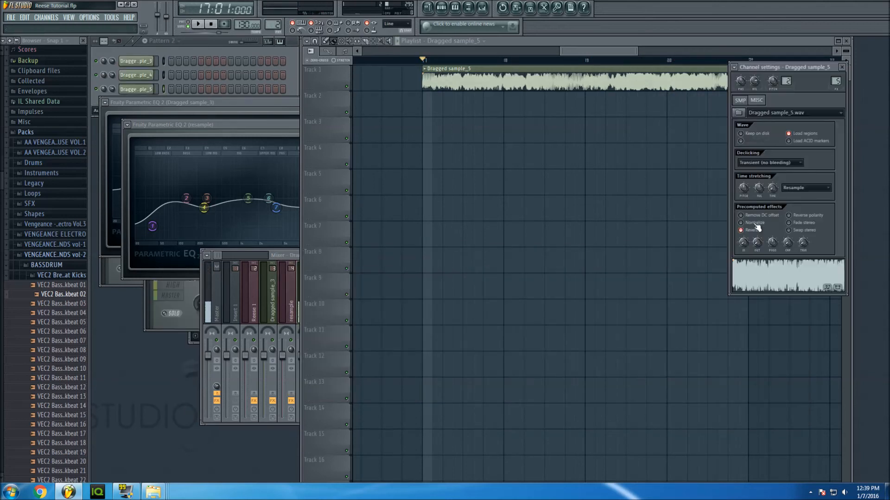
Turn off Reverse for the Dragged sample_5 audio clip and play it from bar 17
{"action": "left_click", "coordinate": [741, 230]}
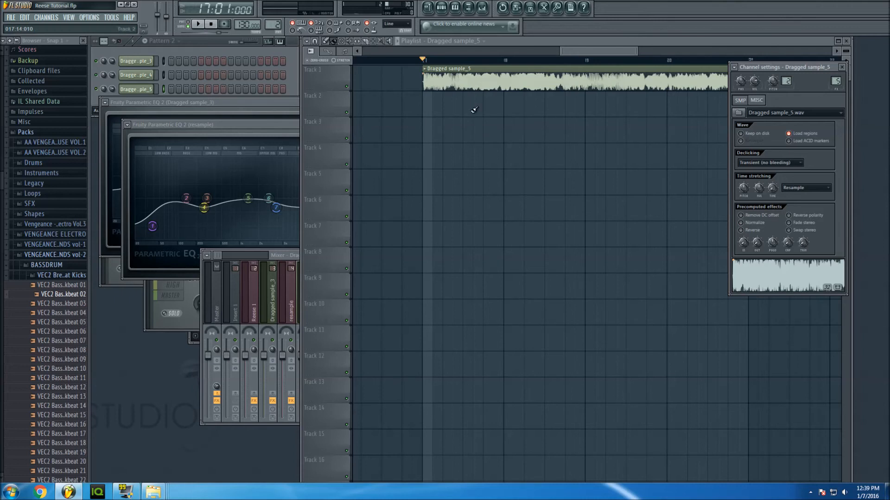
{"action": "key", "text": "space"}
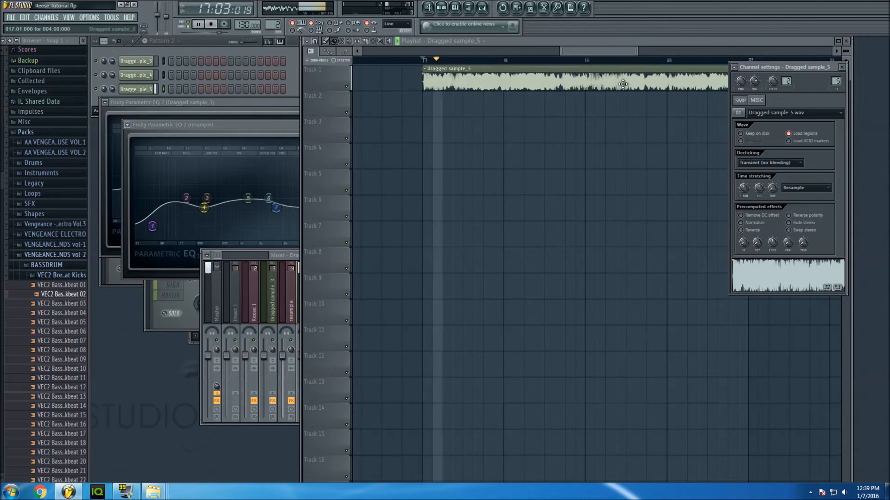
Stop playback and open the Fruity Reeverb 2 on the Dragged sample_5 mixer track
{"action": "left_click", "coordinate": [484, 7]}
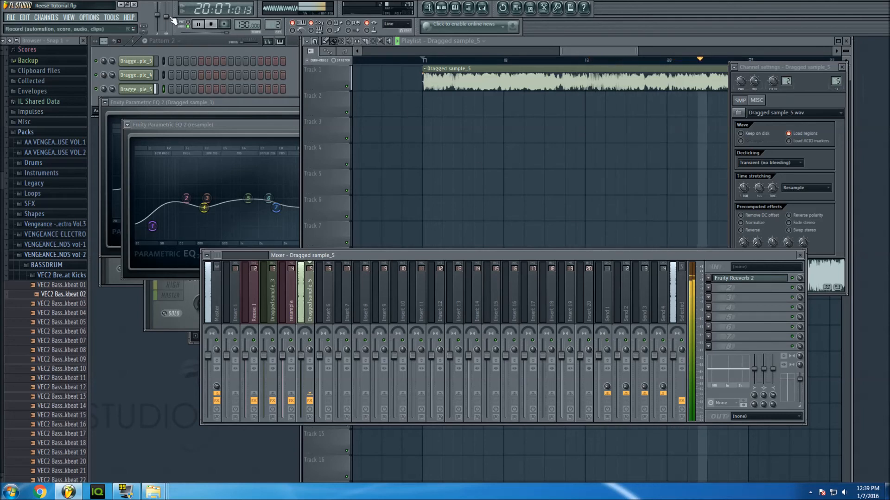
{"action": "left_click", "coordinate": [211, 24]}
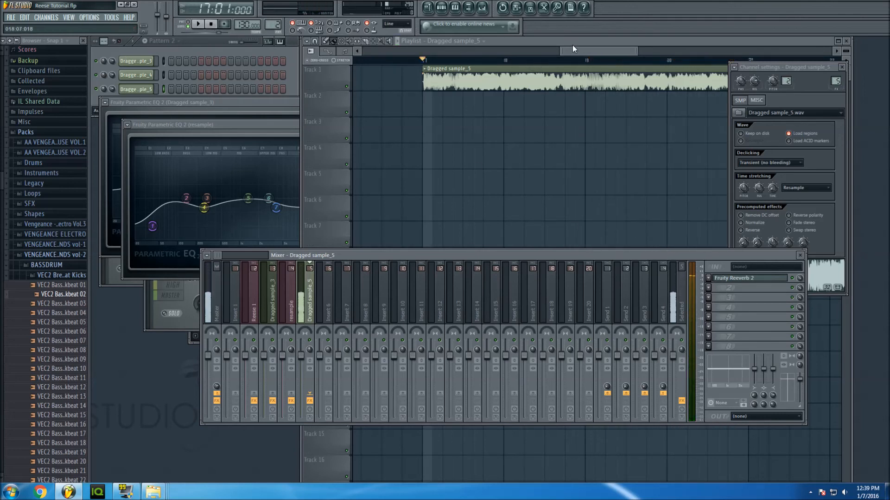
{"action": "left_click", "coordinate": [774, 280]}
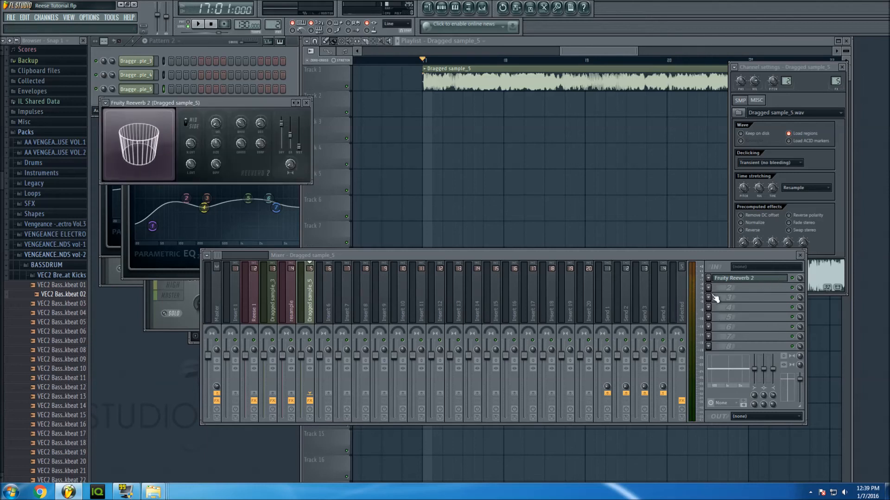
Open the channel settings of the Dragged sample_5 clip and turn Reverse back on
{"action": "left_click_drag", "start_coordinate": [589, 49], "coordinate": [579, 50]}
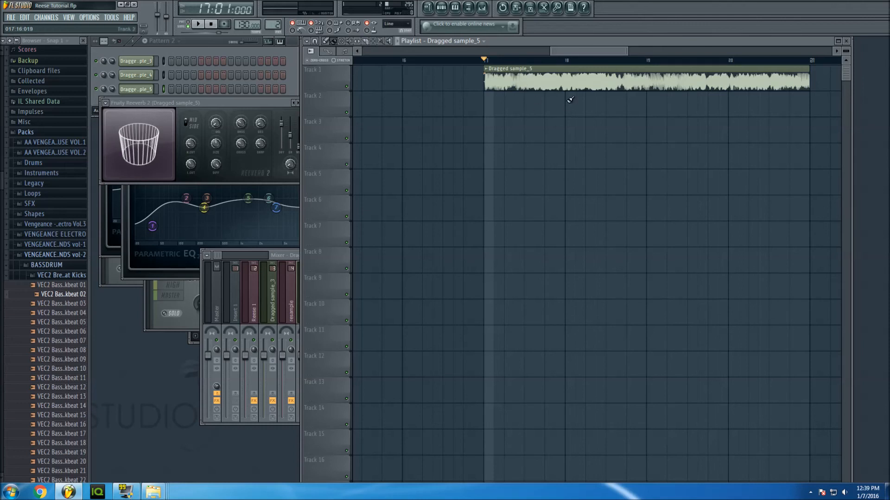
{"action": "double_click", "coordinate": [587, 83]}
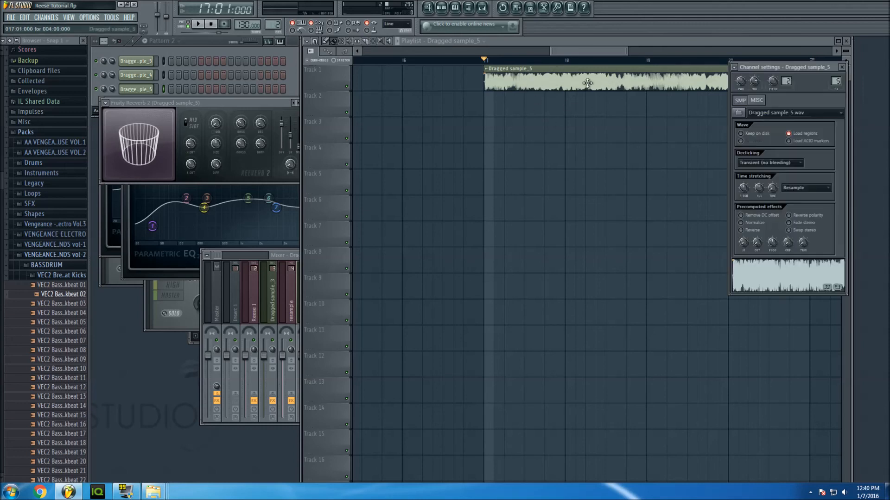
{"action": "left_click", "coordinate": [741, 230]}
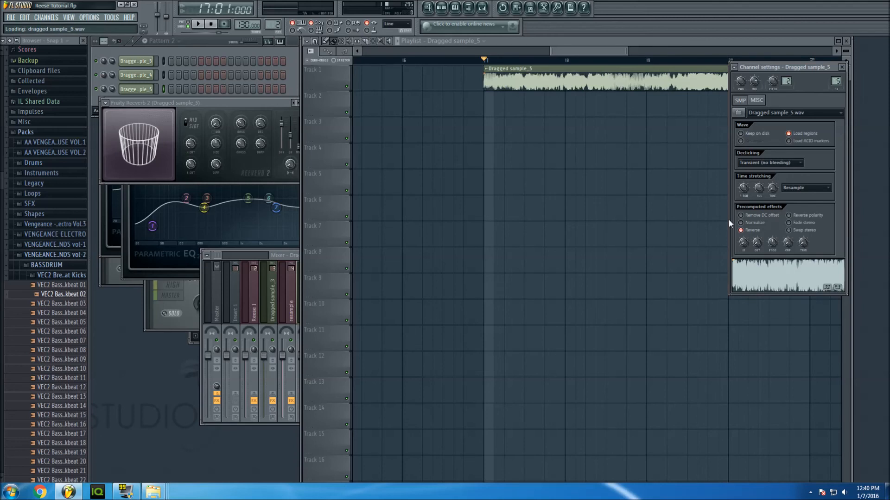
Audition the reversed Dragged sample_5 clip from its start at bar 17 and again from partway through that bar
{"action": "scroll", "coordinate": [585, 61], "scroll_direction": "up", "scroll_amount": 3}
{"action": "left_click_drag", "start_coordinate": [573, 51], "coordinate": [590, 51]}
{"action": "key", "text": "space"}
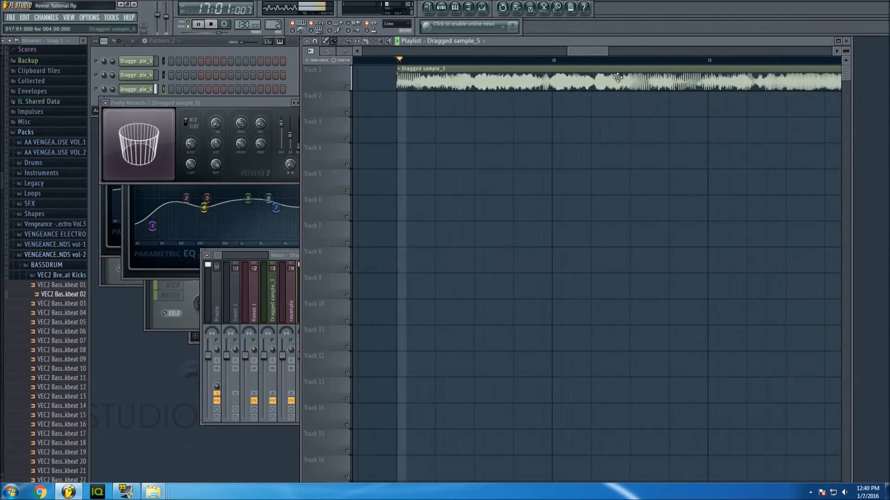
{"action": "key", "text": "space"}
{"action": "left_click", "coordinate": [459, 60]}
{"action": "key", "text": "space"}
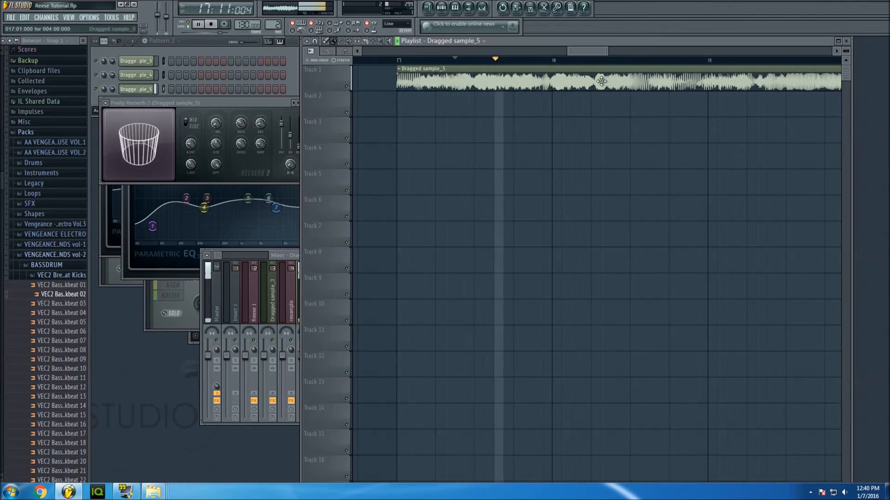
Audition parts of the Dragged sample_5 clip from early in bar 18 and from step 6 of bar 19, and stop playback
{"action": "key", "text": "space"}
{"action": "left_click", "coordinate": [569, 60]}
{"action": "key", "text": "space"}
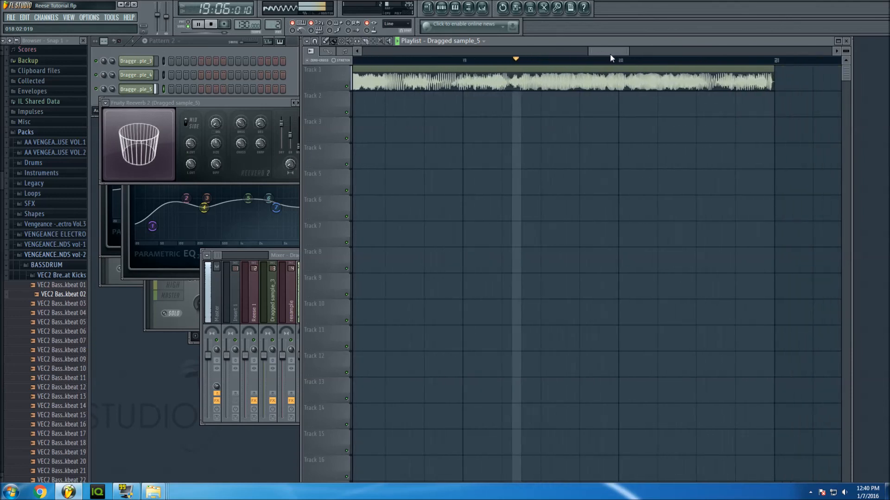
{"action": "key", "text": "space"}
{"action": "left_click", "coordinate": [502, 60]}
{"action": "key", "text": "space"}
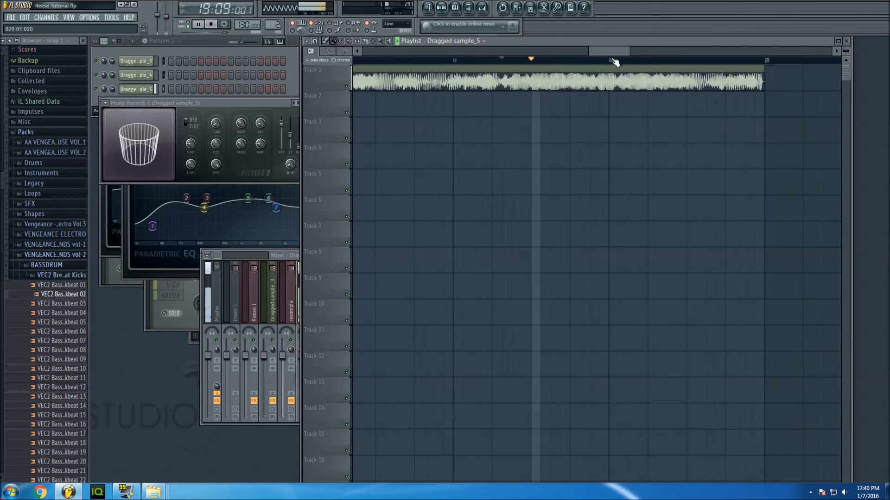
{"action": "key", "text": "space"}
{"action": "key", "text": "space"}
{"action": "key", "text": "space"}
Slice the Dragged sample_5 clip about one quarter and three quarters of the way through bar 17
{"action": "left_click_drag", "start_coordinate": [629, 51], "coordinate": [574, 52]}
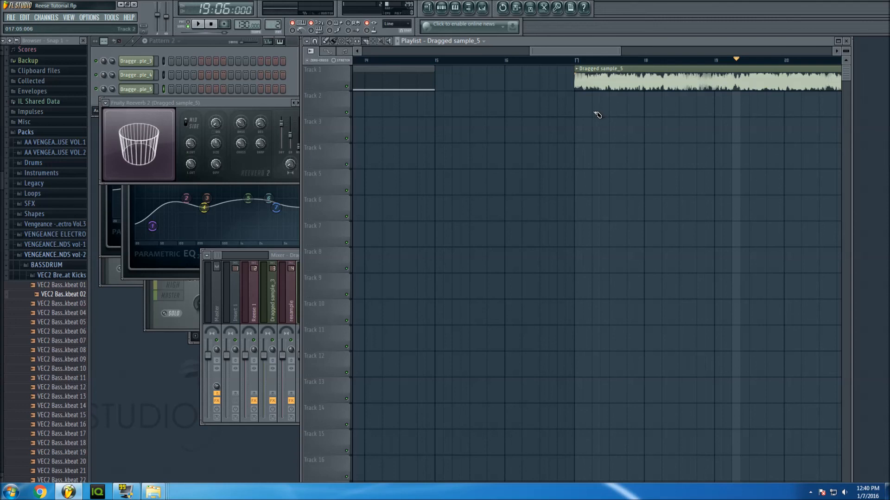
{"action": "left_click_drag", "start_coordinate": [598, 70], "coordinate": [632, 74]}
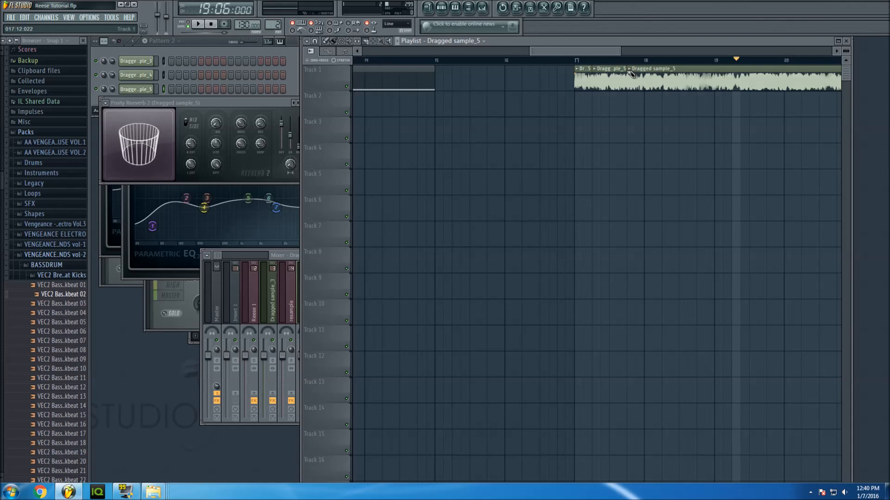
Review the whole playlist arrangement, from Pattern 1 at bar 1 to the sliced Dragged sample_5 clip
{"action": "left_click_drag", "start_coordinate": [1, 233], "coordinate": [2, 185]}
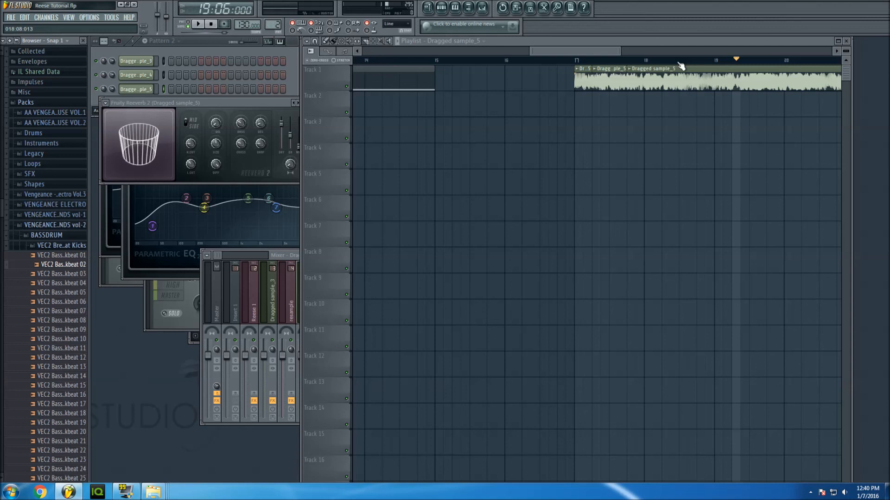
{"action": "scroll", "coordinate": [659, 63], "scroll_direction": "down", "scroll_amount": 3}
{"action": "left_click_drag", "start_coordinate": [530, 51], "coordinate": [363, 52]}
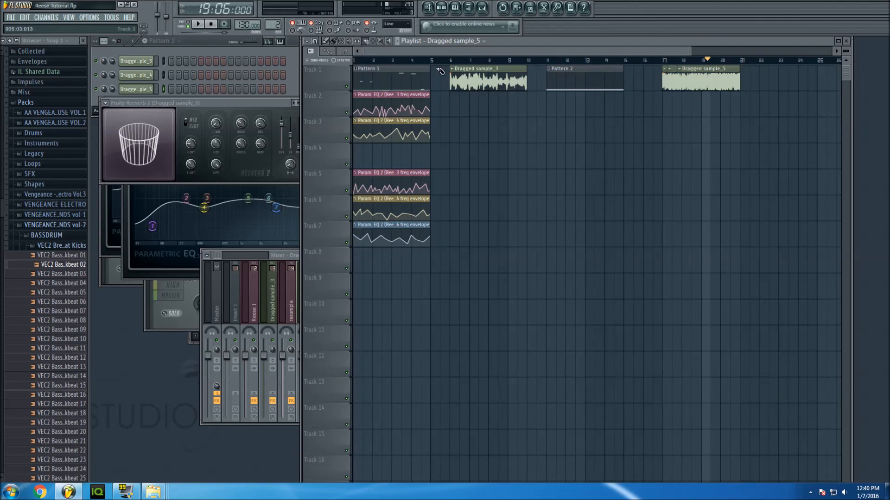